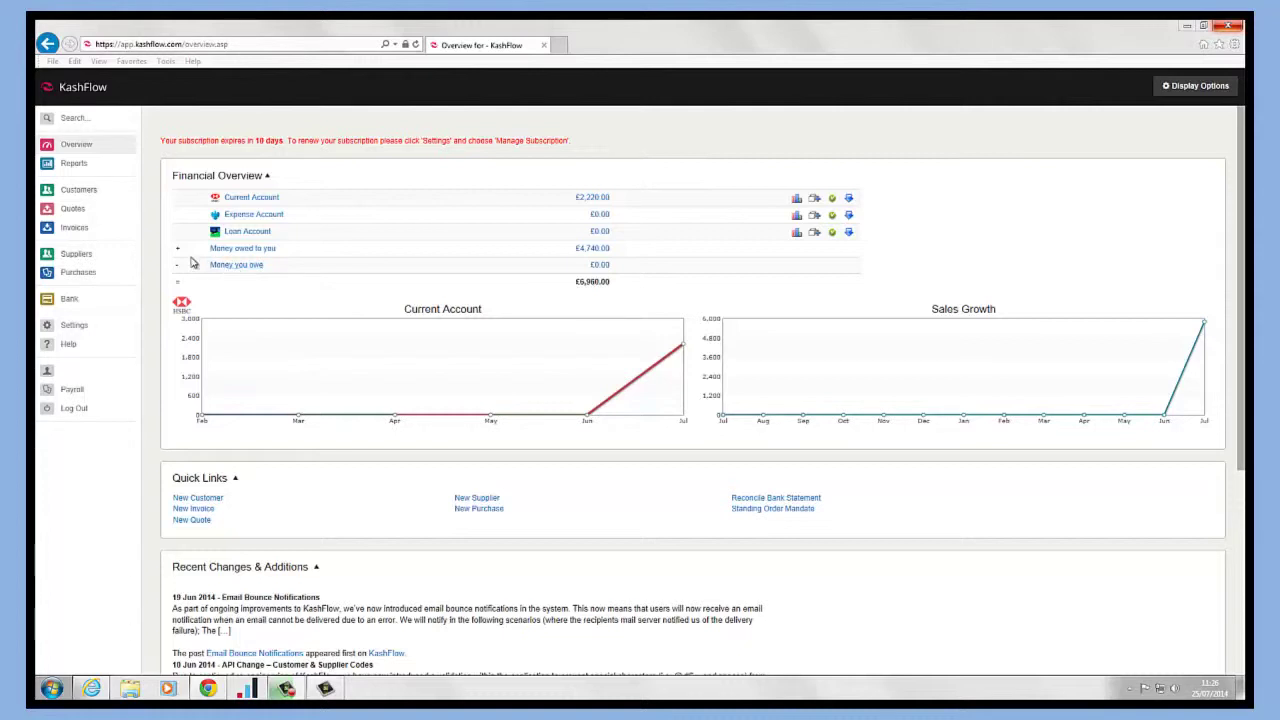
Start a new customer record and name it James & Co Storage.
left_click(86, 197)
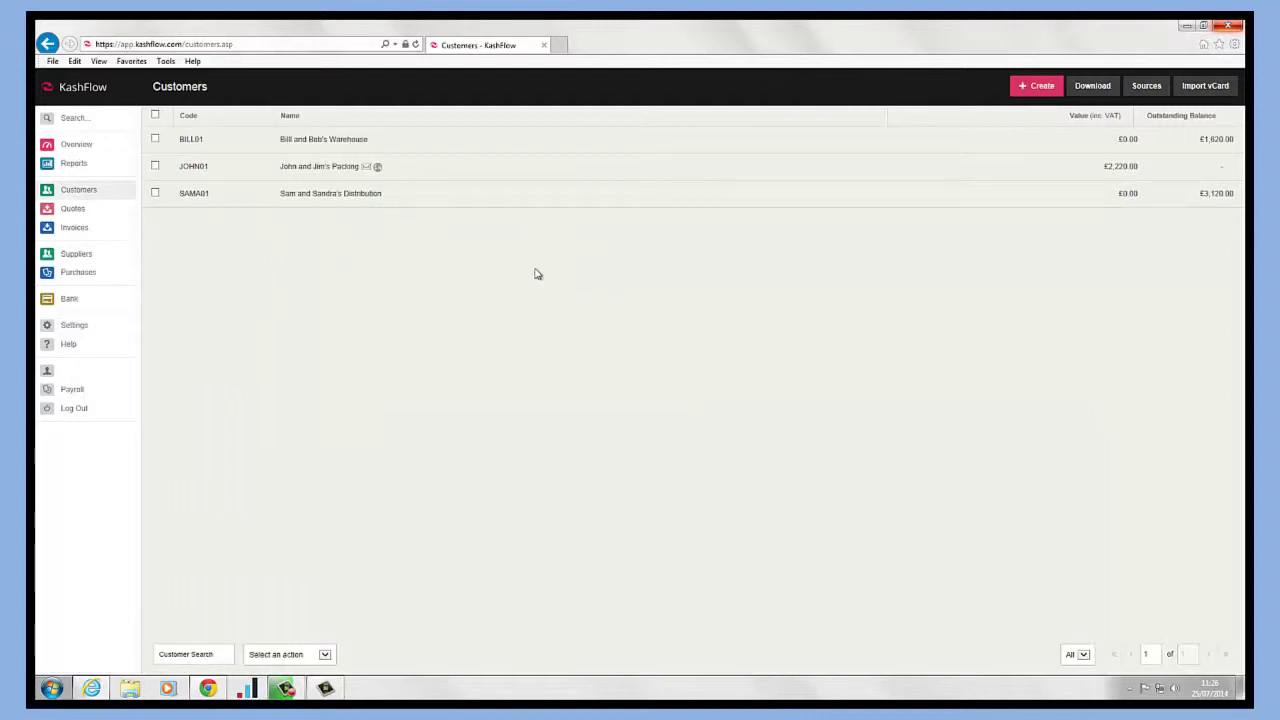
left_click(1035, 90)
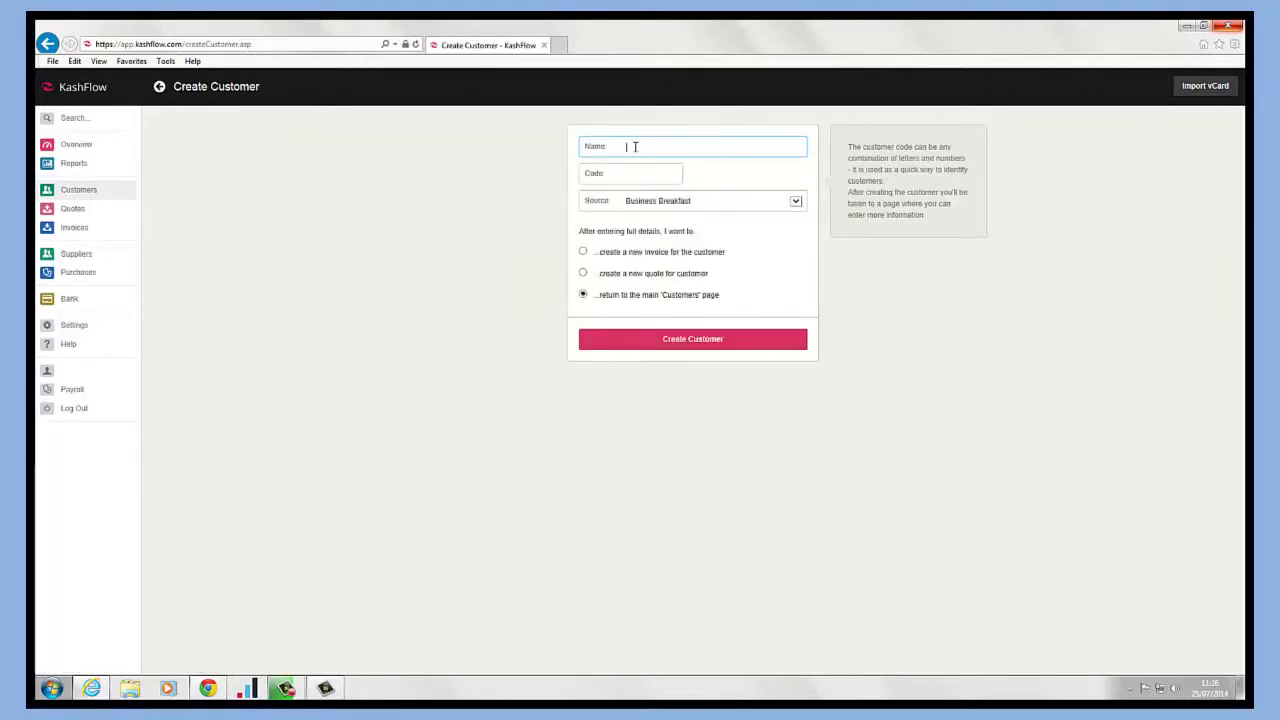
type("Jane")
type(" & Co Storage")
key("Tab")
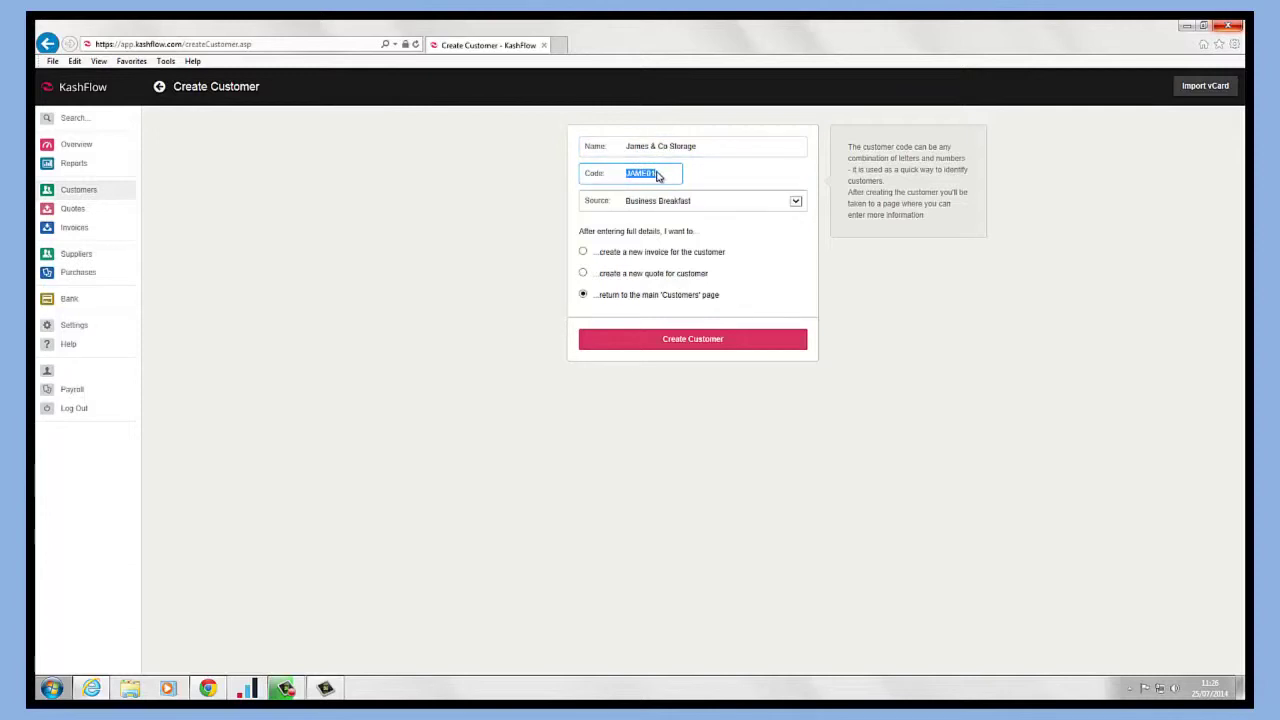
Give the new customer the code JAMCO01 and the source Email Campaign, and create the record.
left_click(657, 172)
type("CO01")
left_click(797, 202)
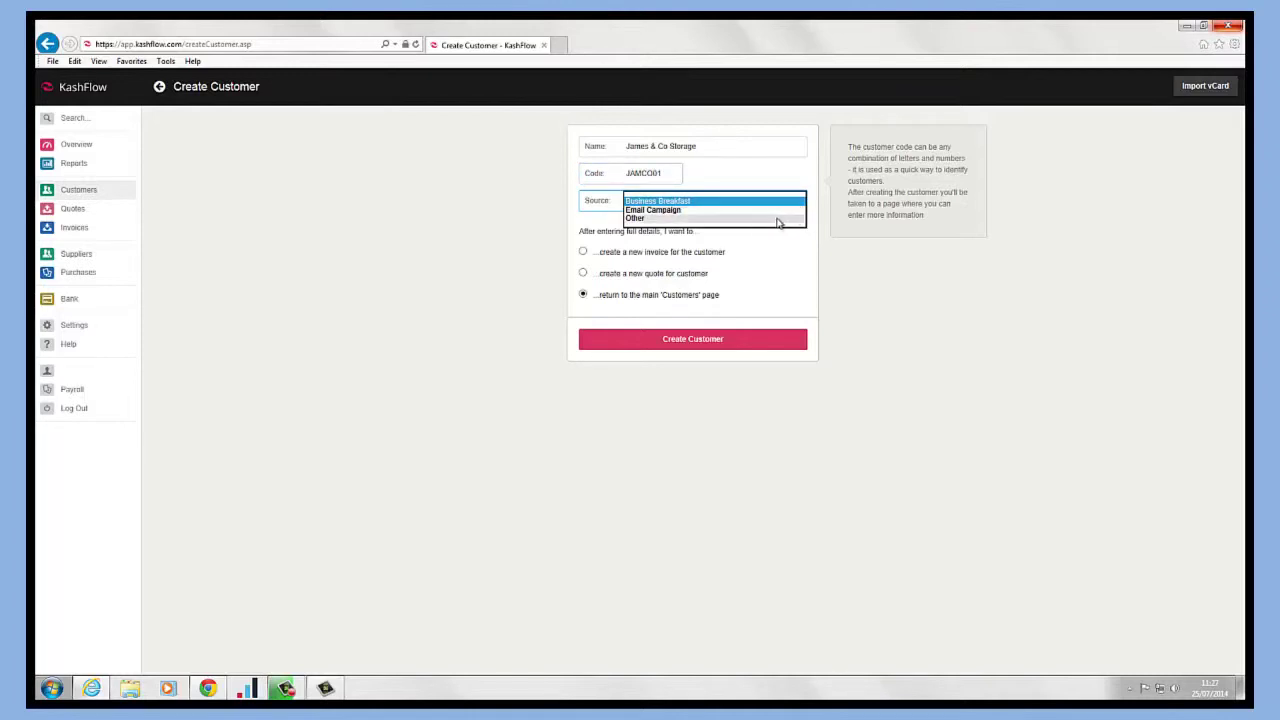
left_click(772, 210)
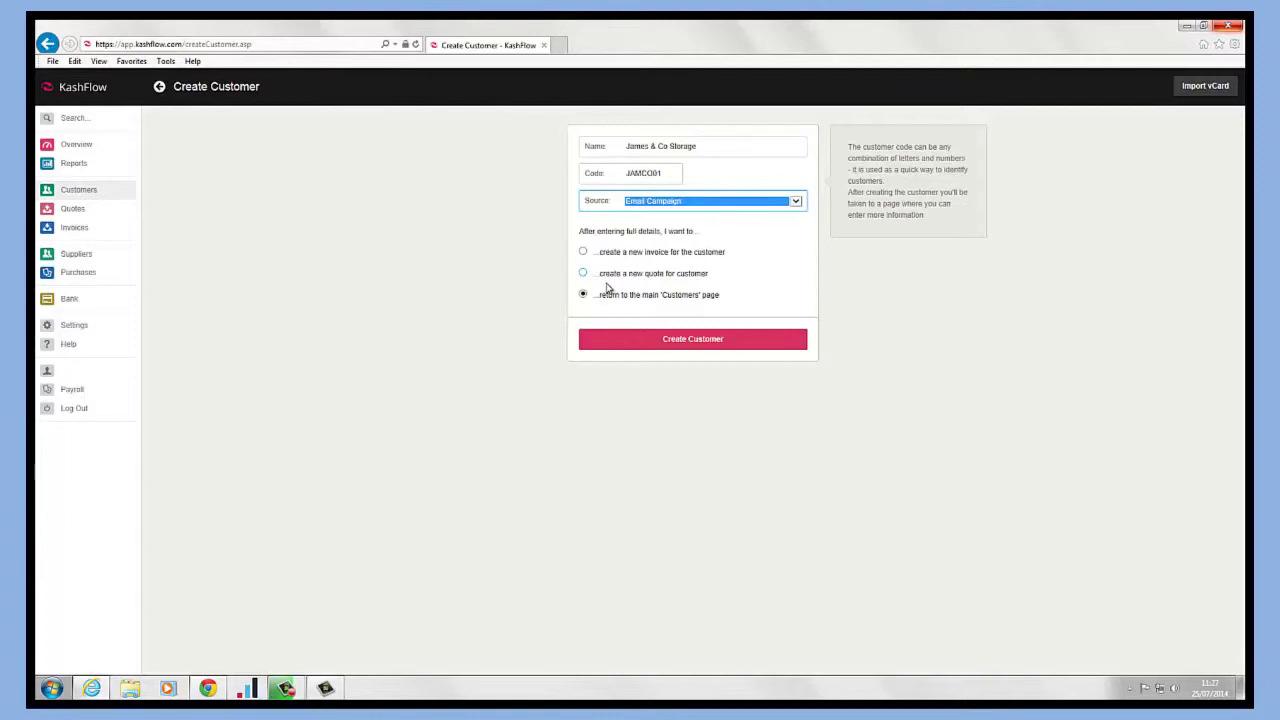
left_click(681, 339)
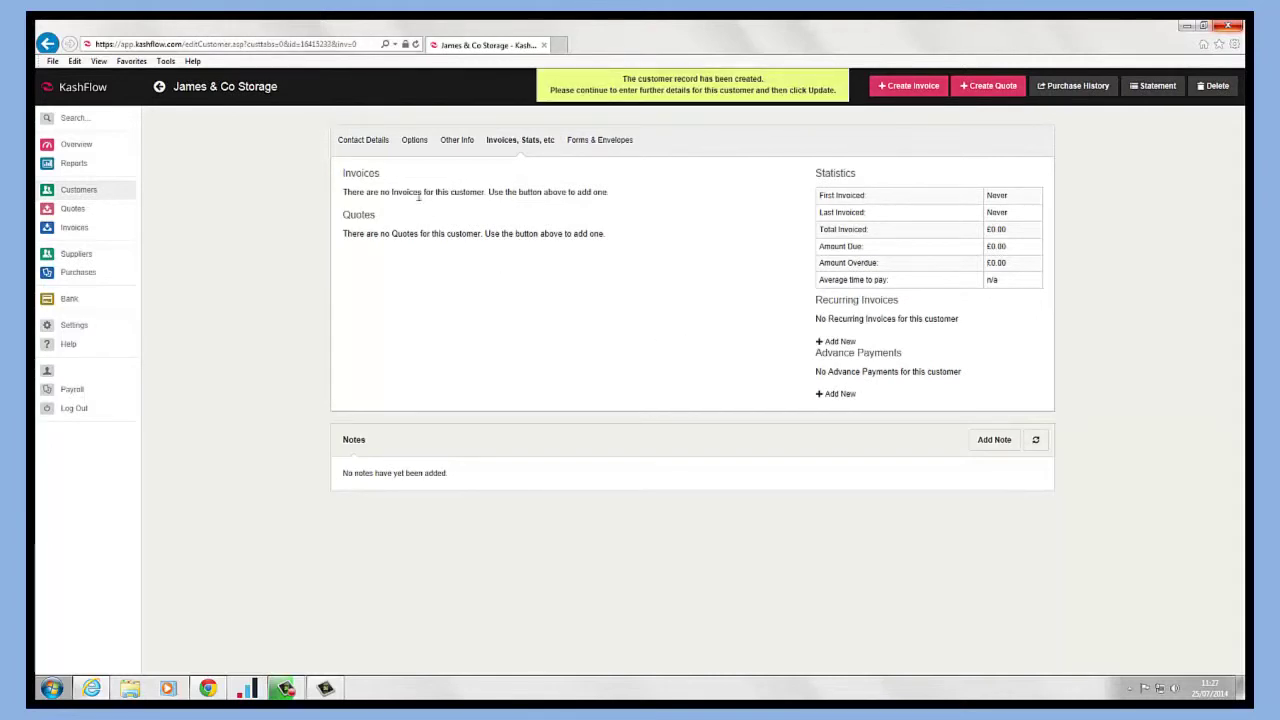
In the customer's options, set the source to Business Breakfast and the payment terms to 30 days after invoice date.
left_click(376, 144)
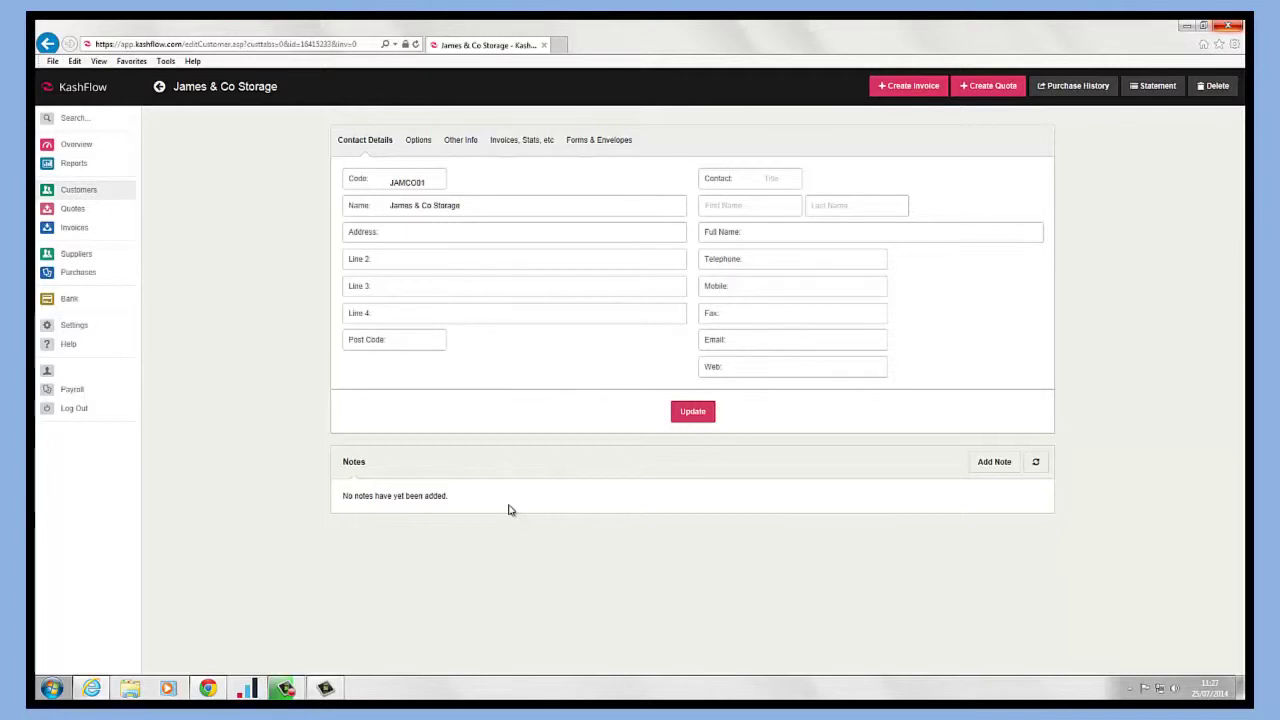
left_click(418, 142)
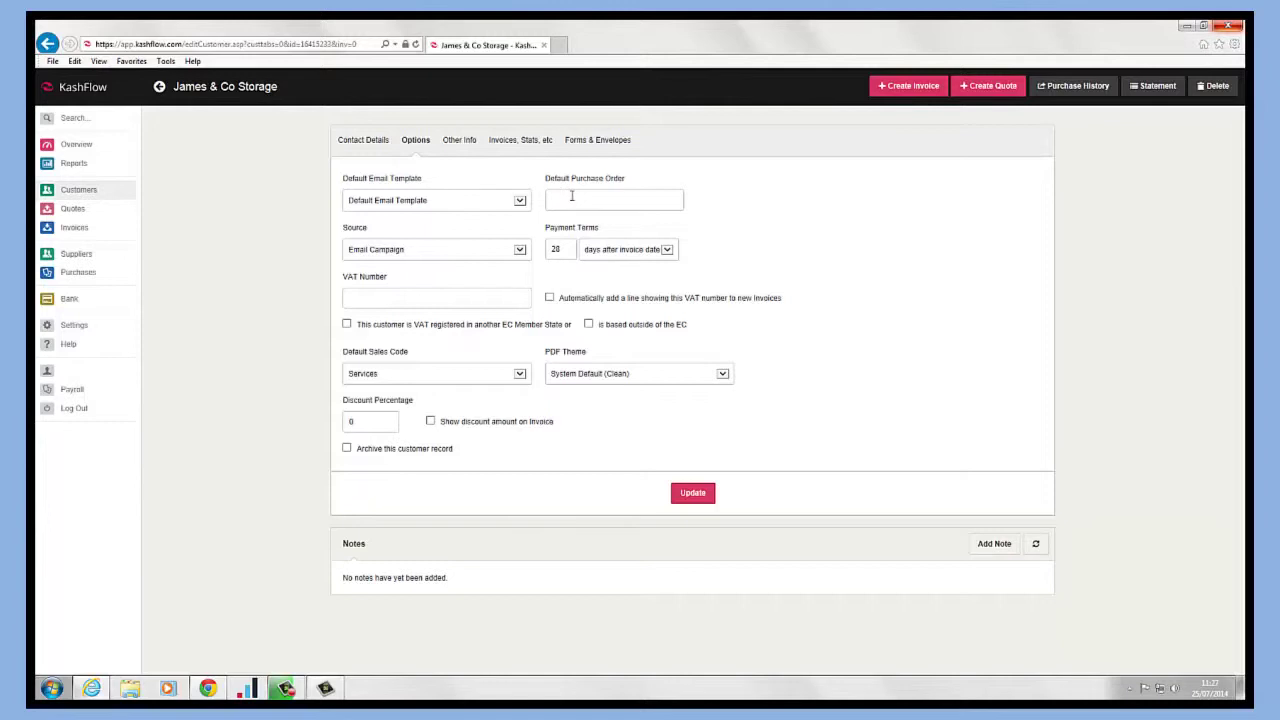
left_click(520, 249)
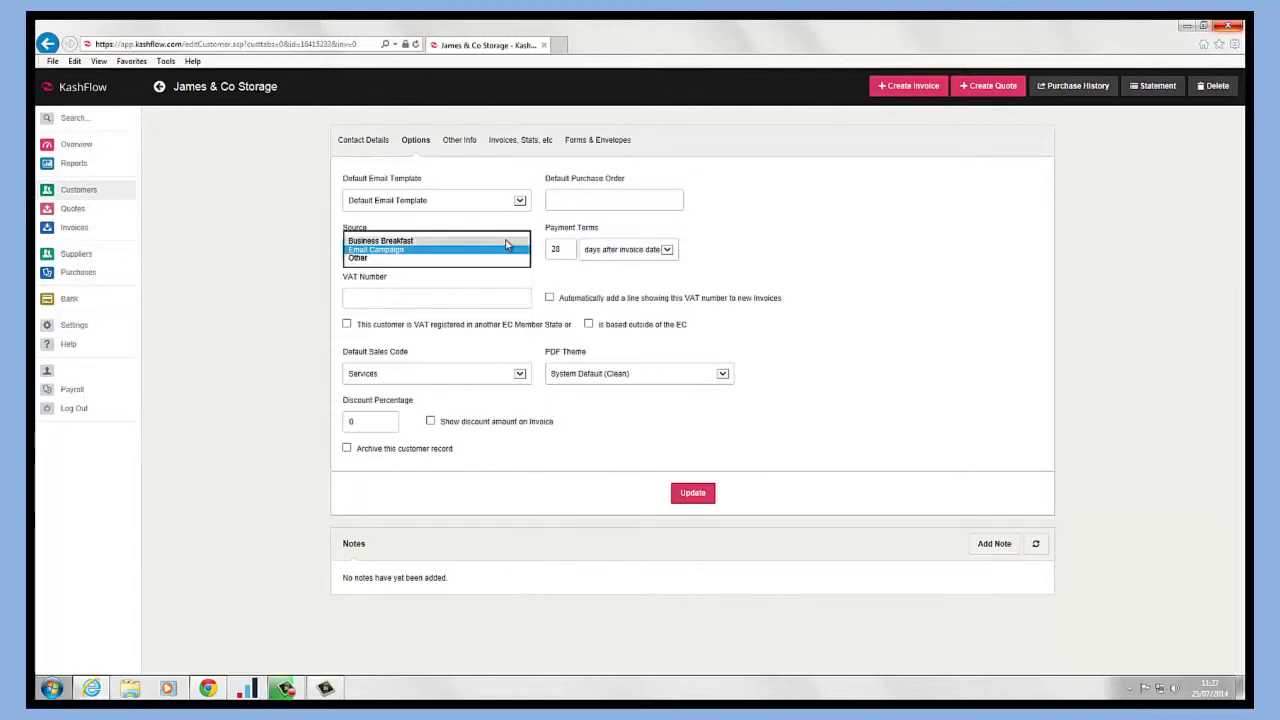
left_click(506, 240)
left_click_drag(564, 246, 548, 253)
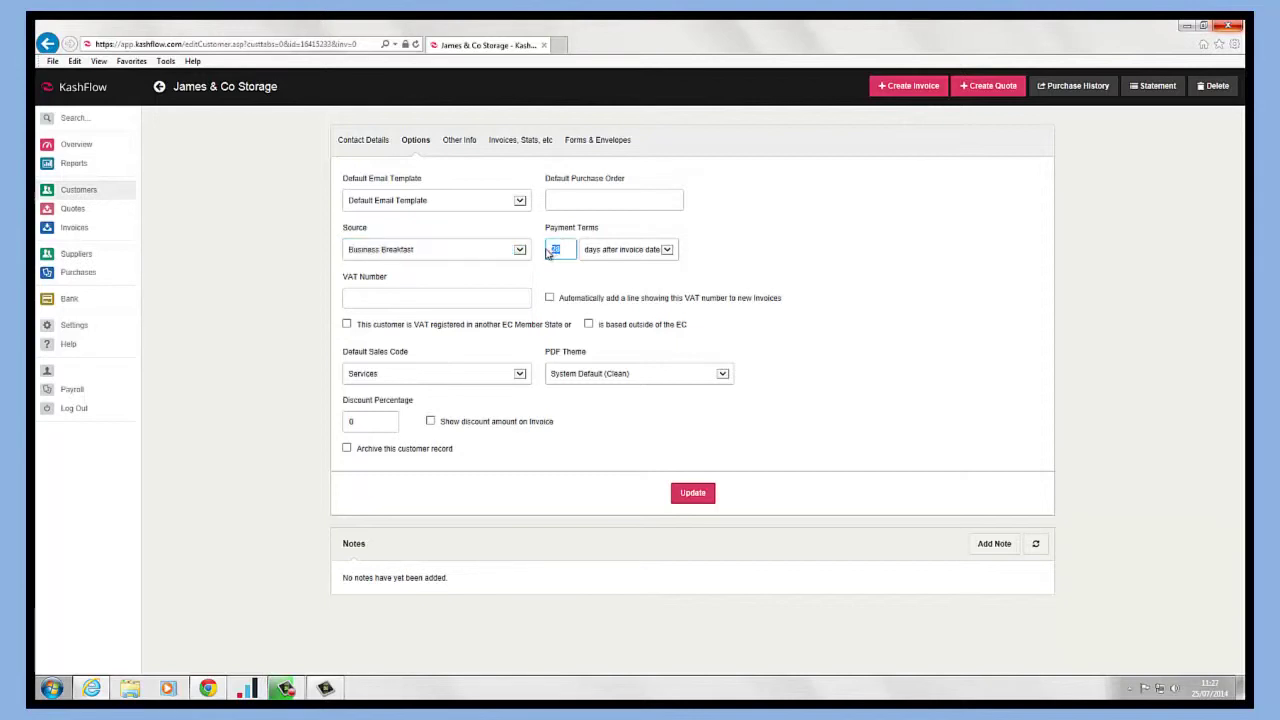
type("30")
left_click(488, 292)
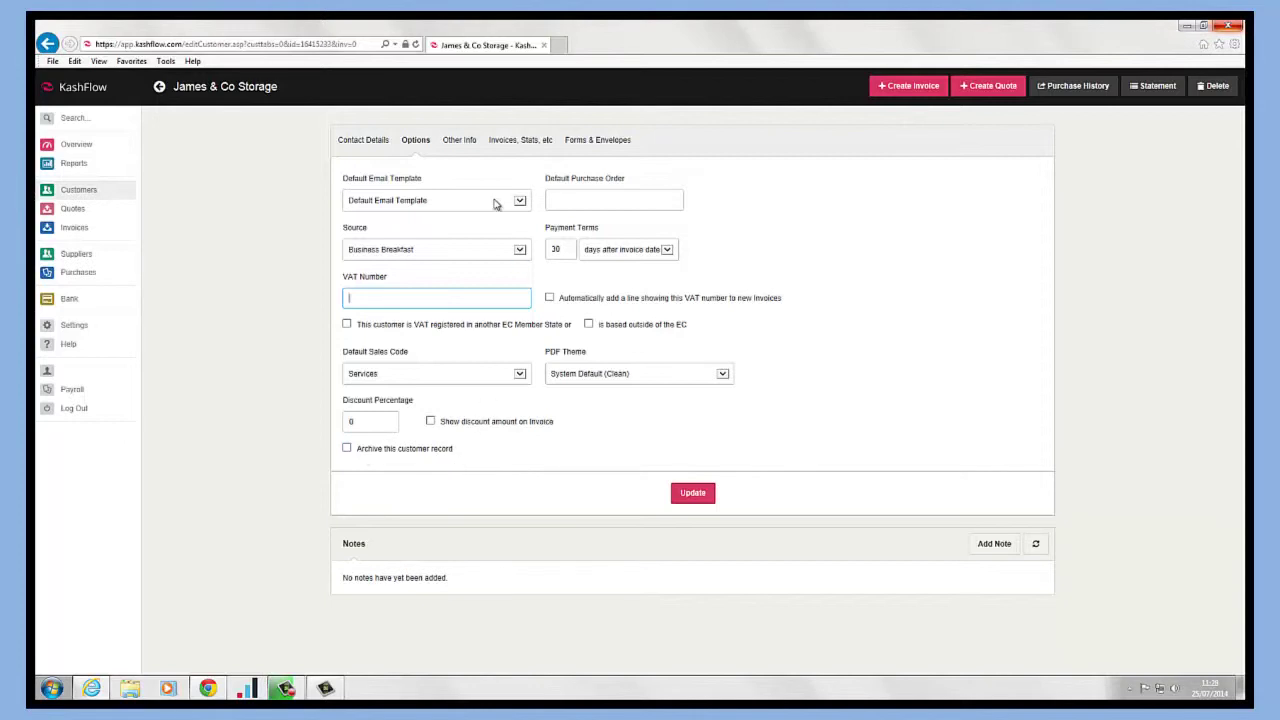
Flag James & Co Storage as a priority customer in its additional information.
left_click(465, 143)
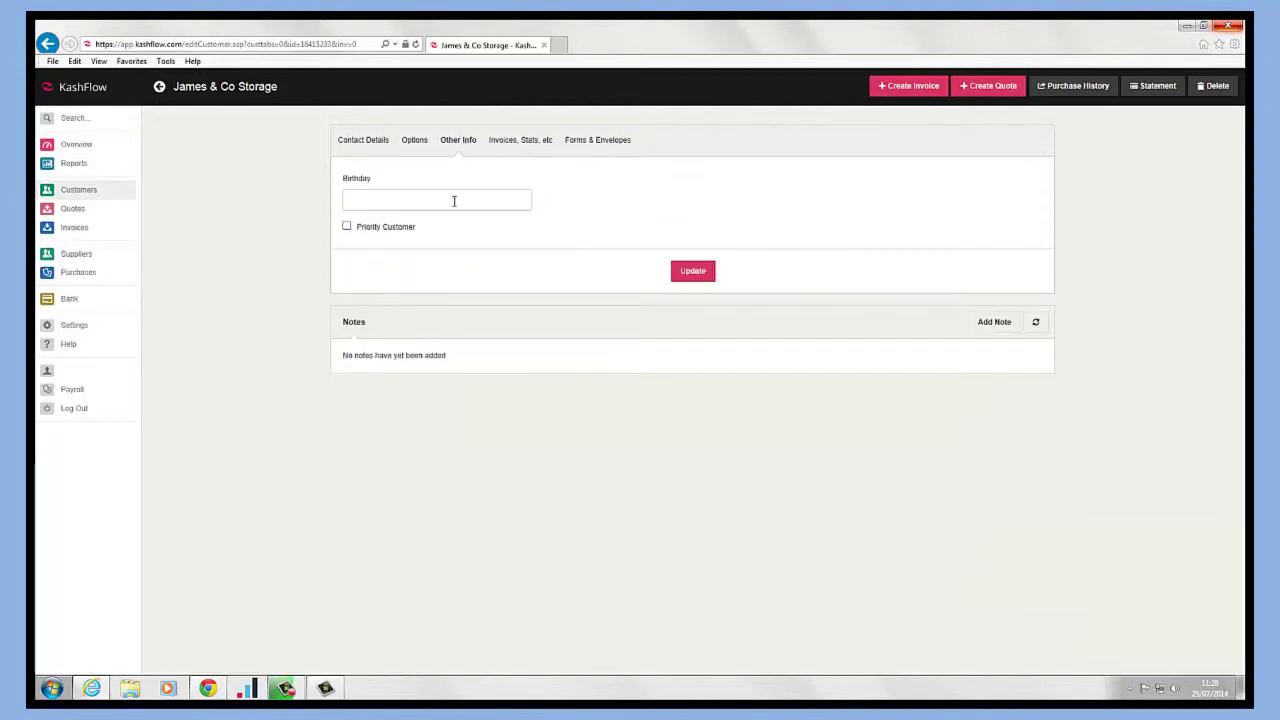
left_click(454, 201)
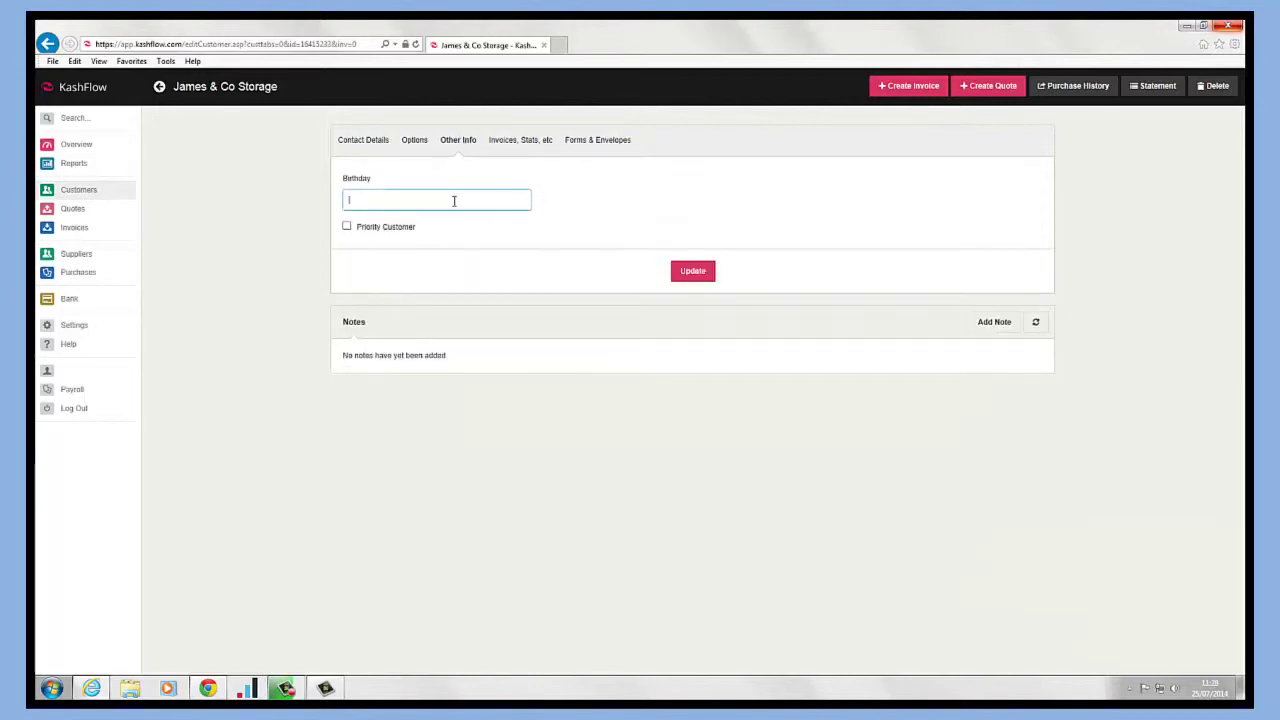
left_click(346, 227)
Review the customer's invoices, statistics, forms and envelopes, and return to the customer list.
left_click(512, 143)
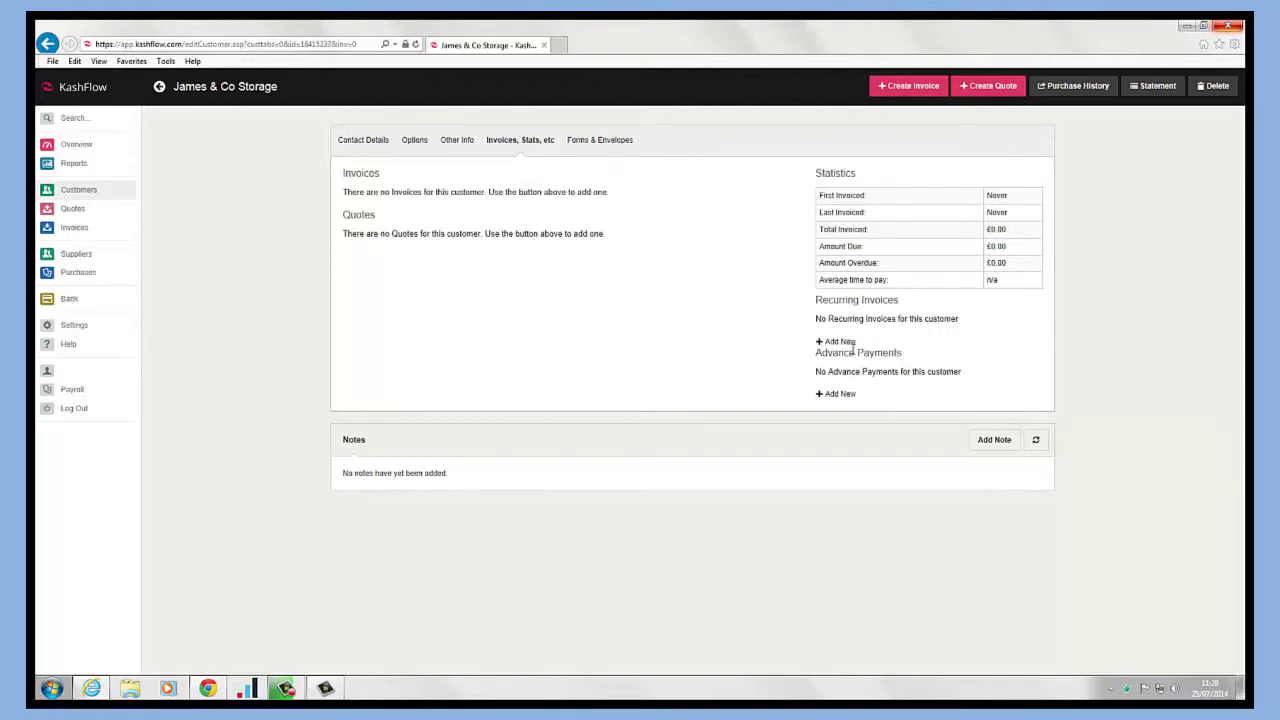
left_click(585, 143)
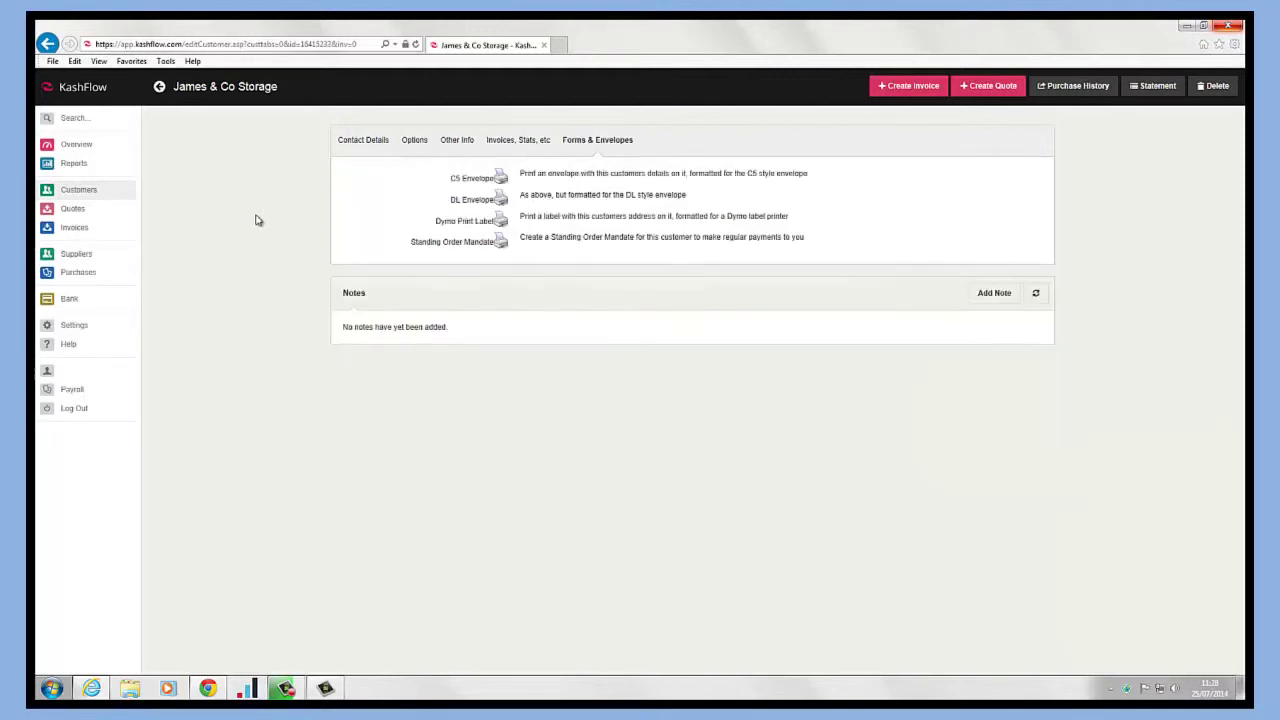
left_click(79, 196)
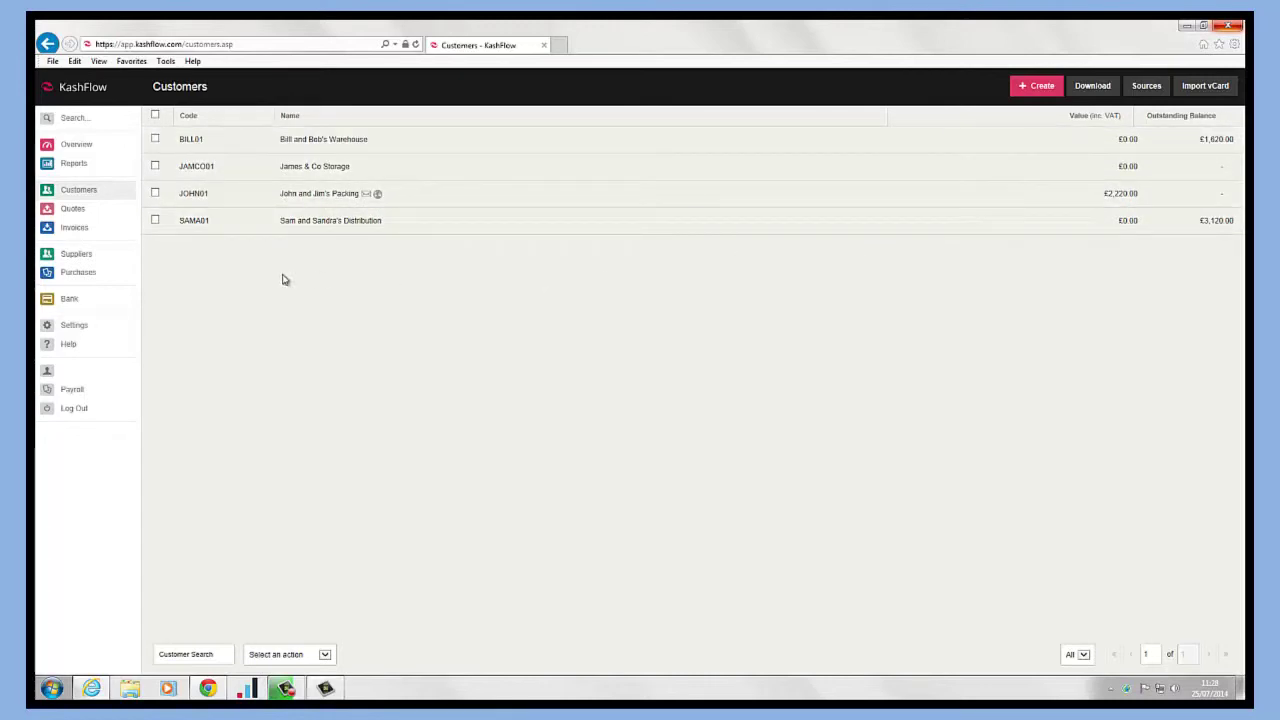
Create a new supplier named Rebecca's Refreshments, keeping the suggested code.
left_click(86, 258)
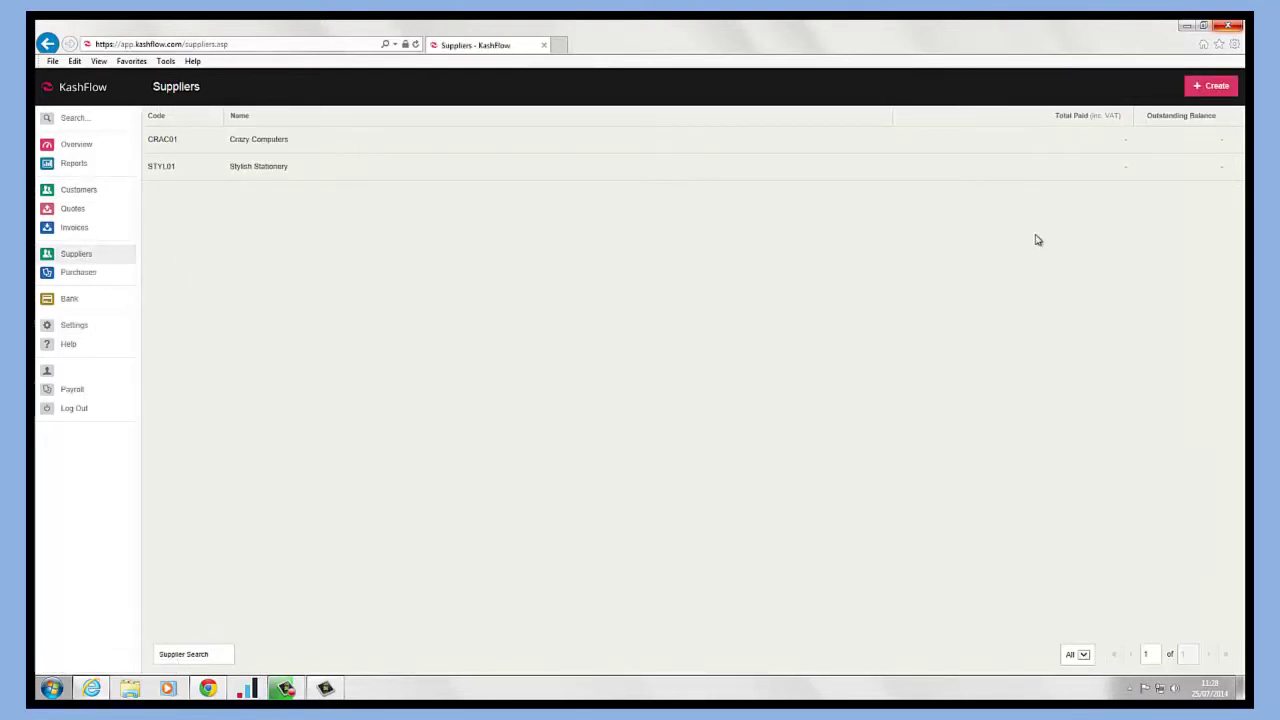
left_click(1209, 87)
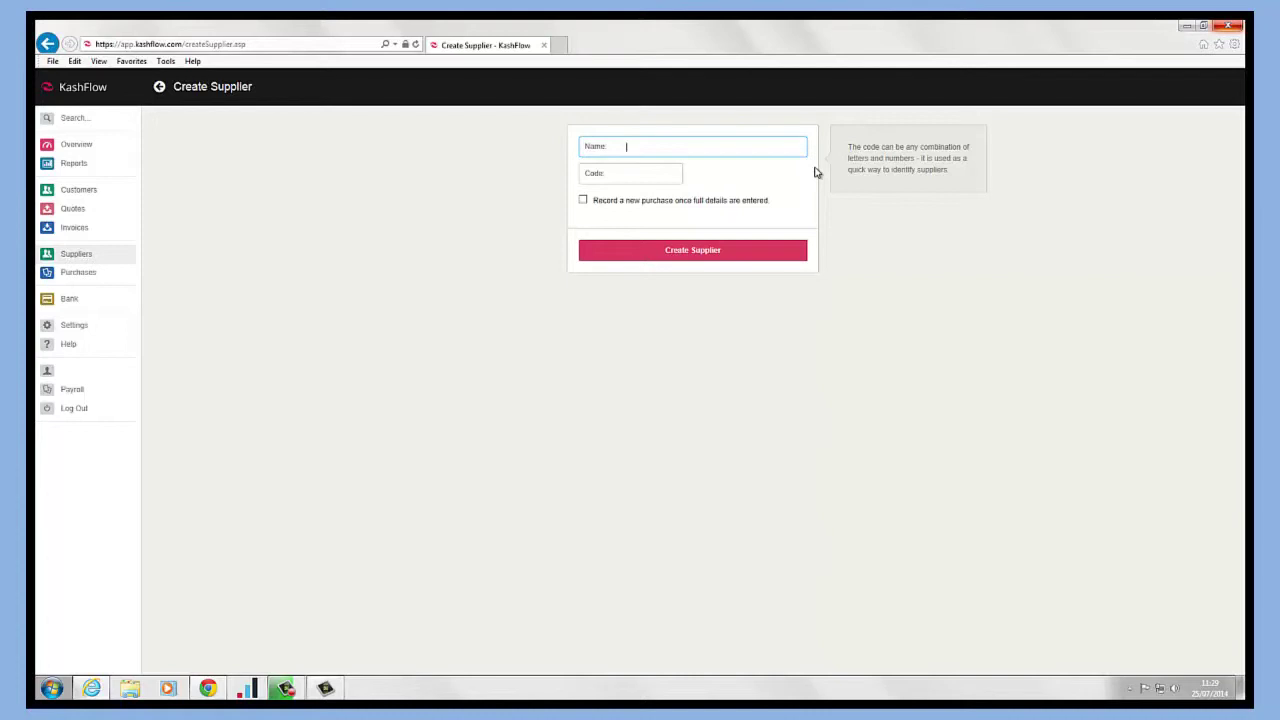
type("Rebecca's")
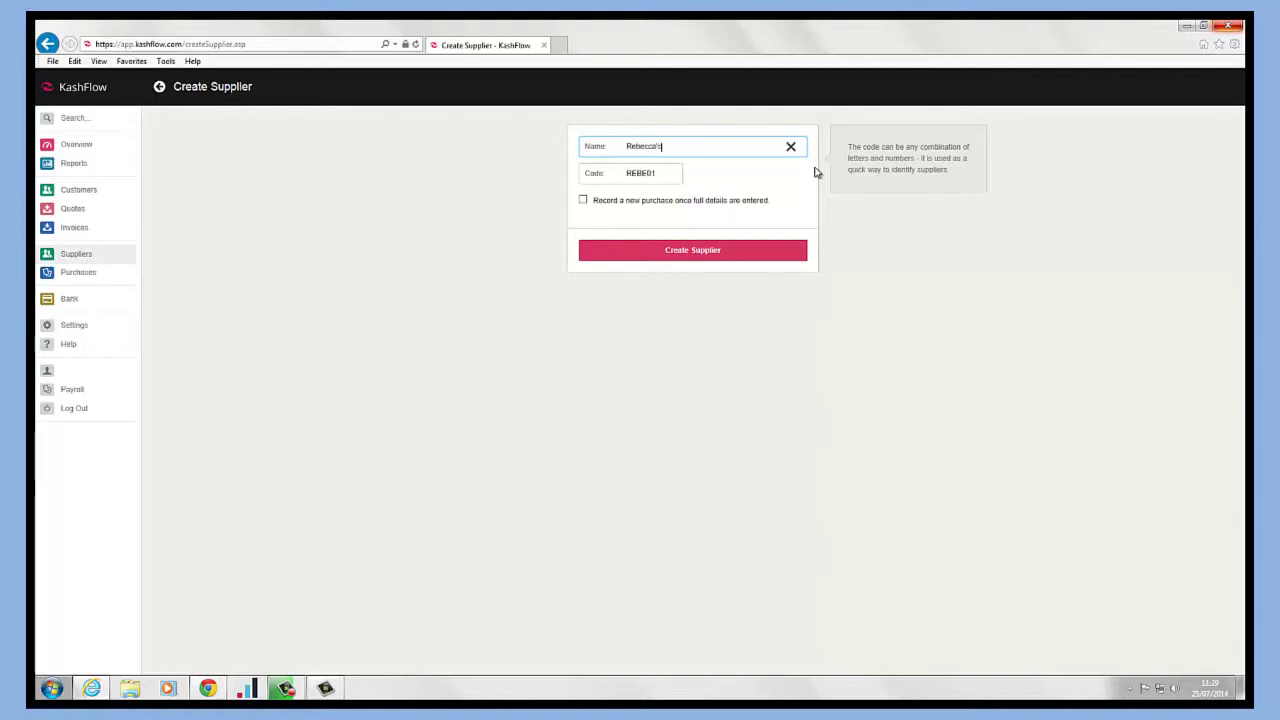
type(" Refreshments")
key("Tab")
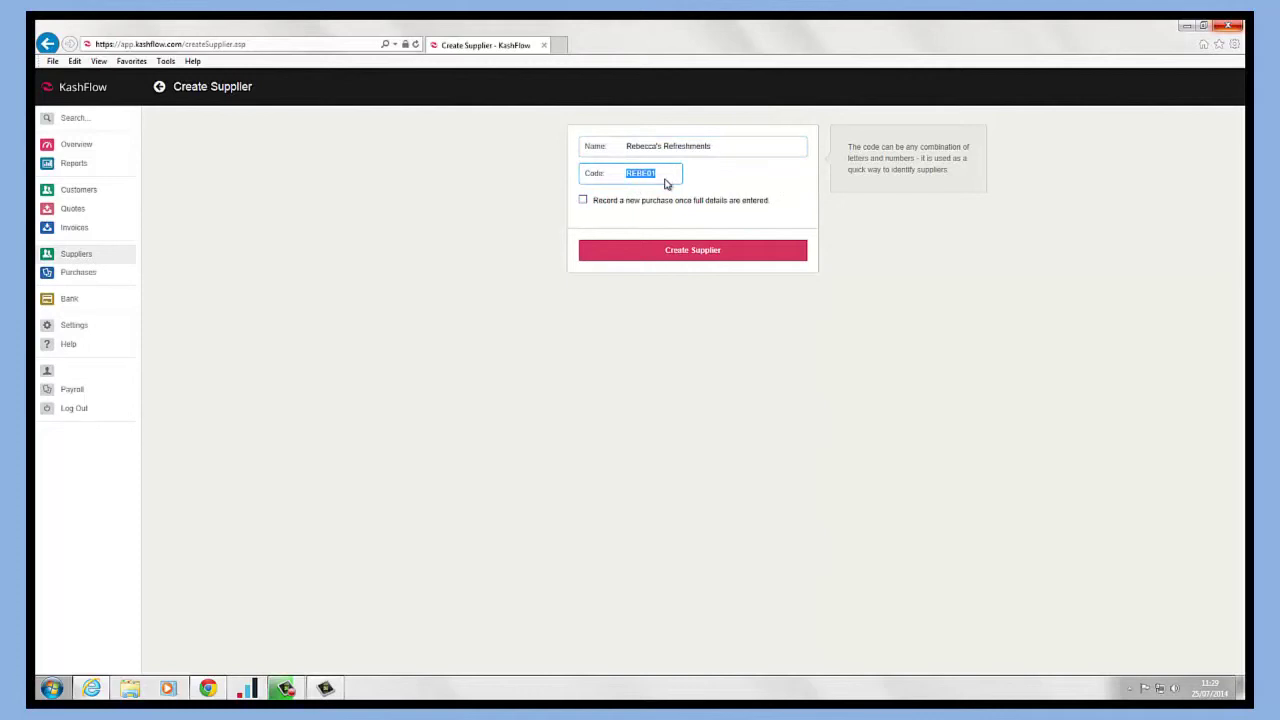
left_click(669, 251)
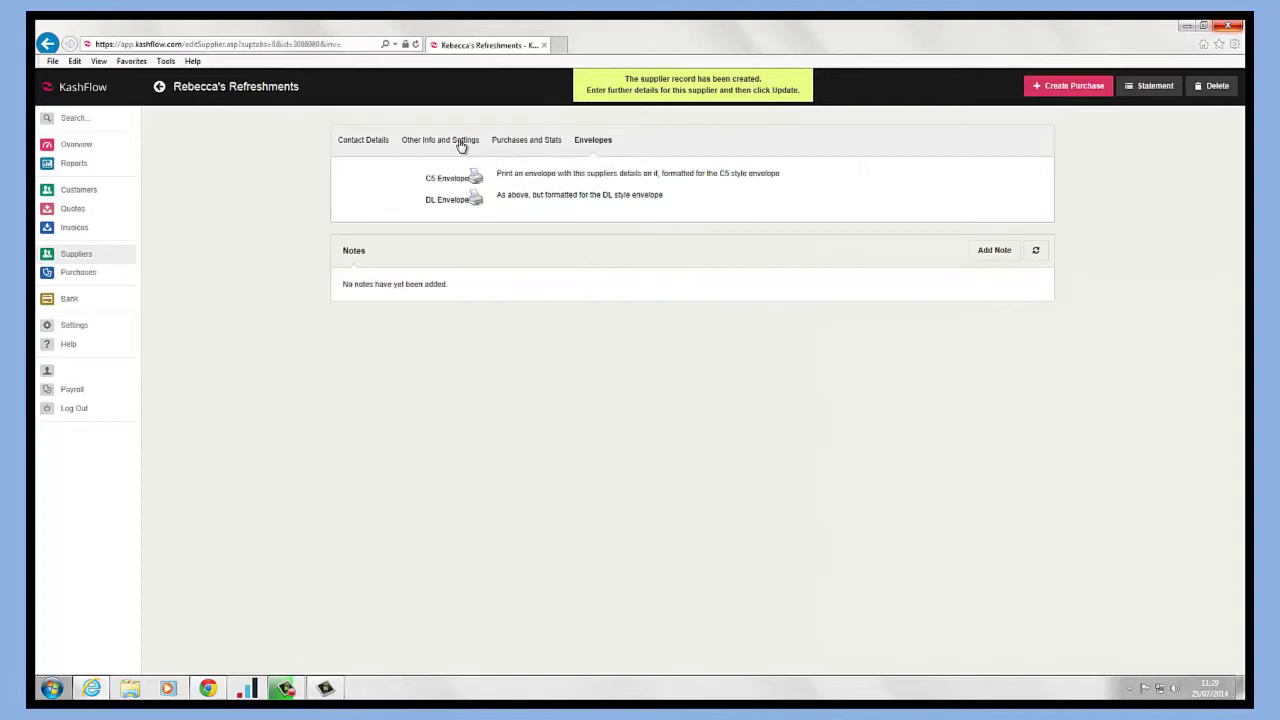
Review the supplier's contact details, bank and payment settings, purchases and envelopes, and return through the supplier list to the overview.
left_click(379, 146)
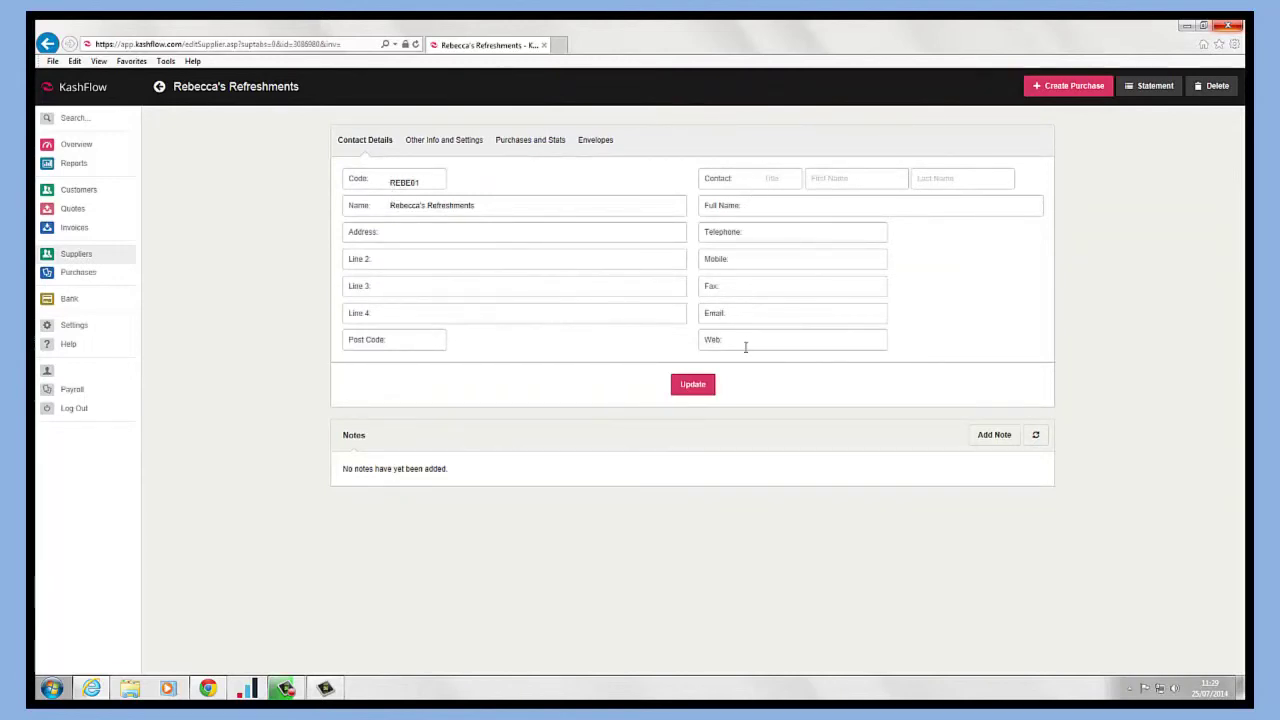
left_click(443, 145)
left_click(434, 197)
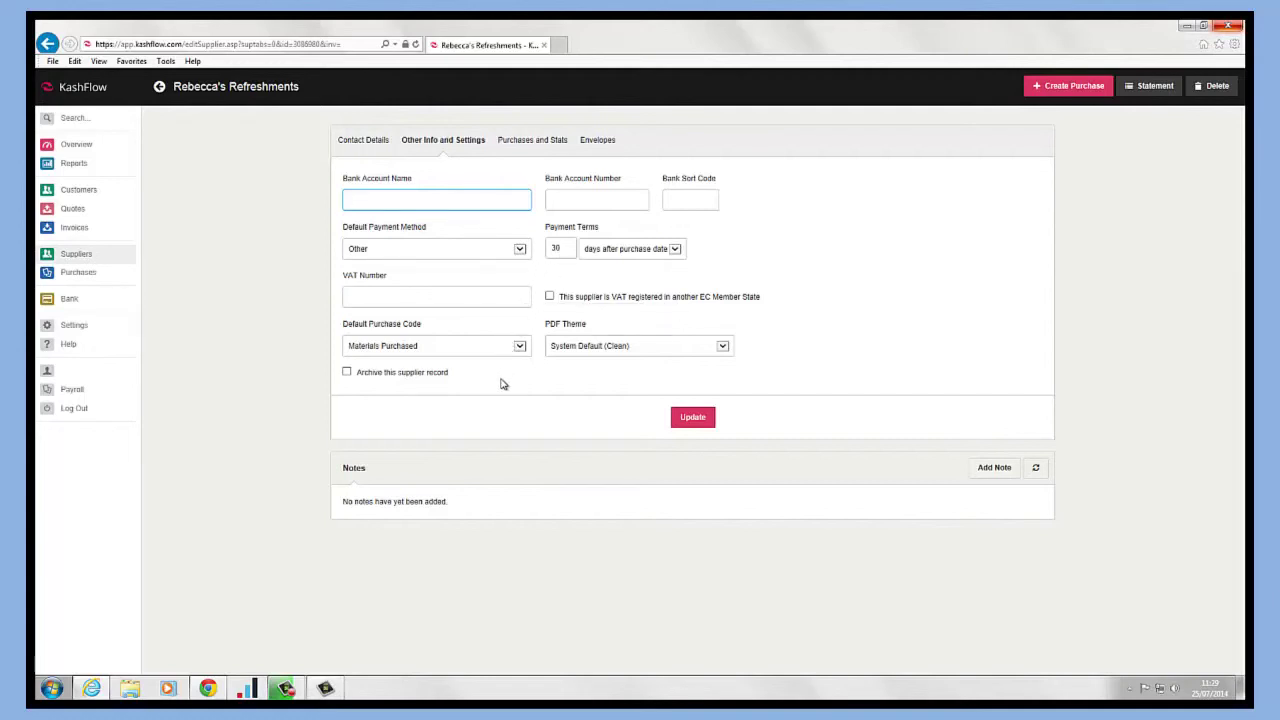
left_click(530, 142)
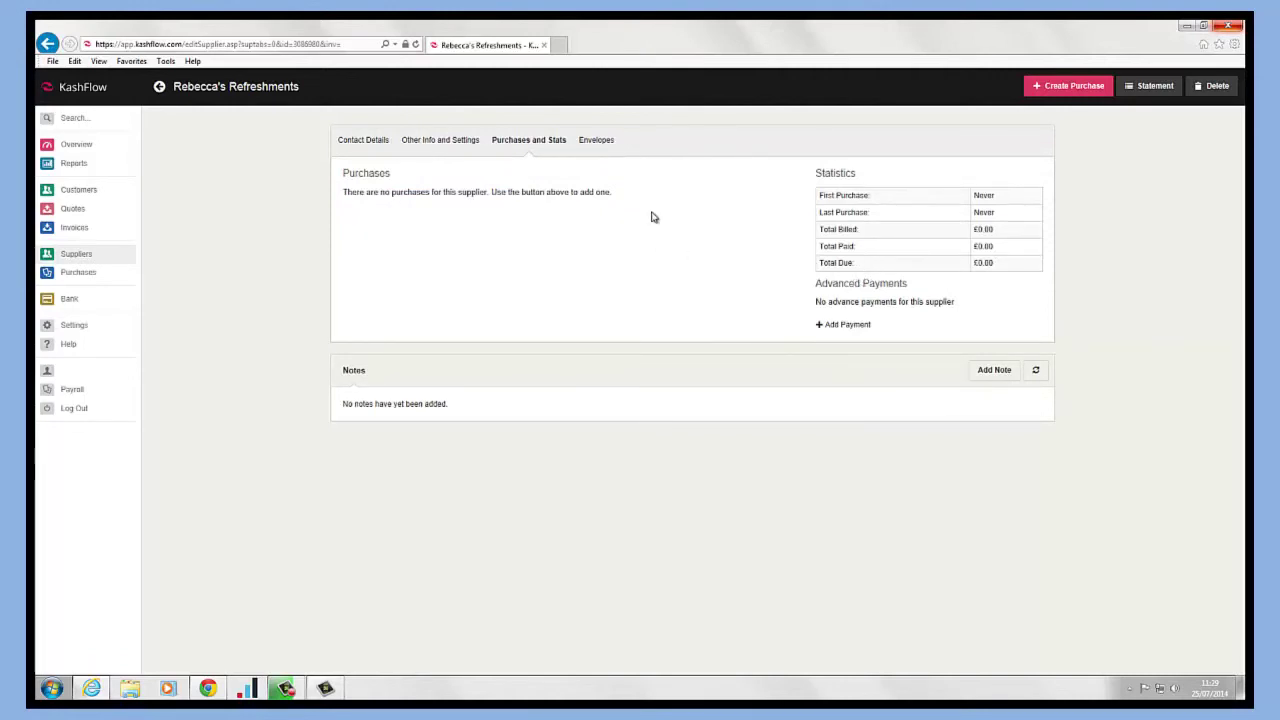
left_click(606, 140)
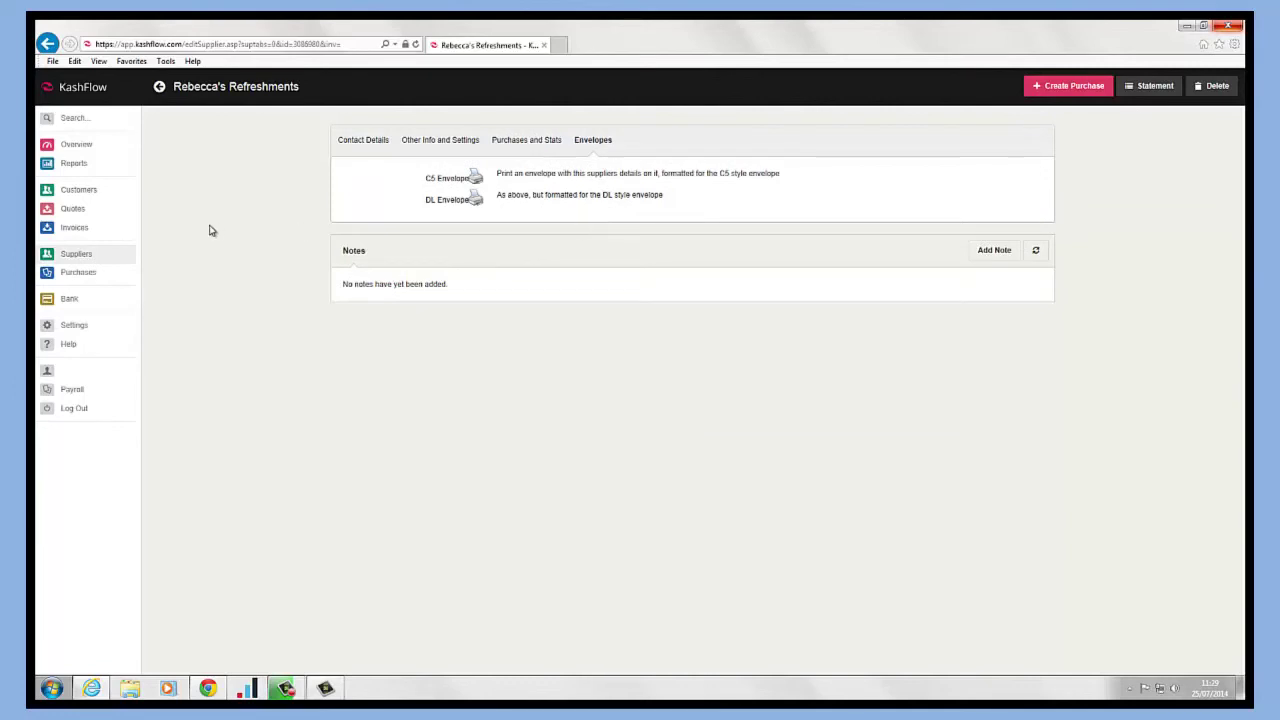
left_click(68, 254)
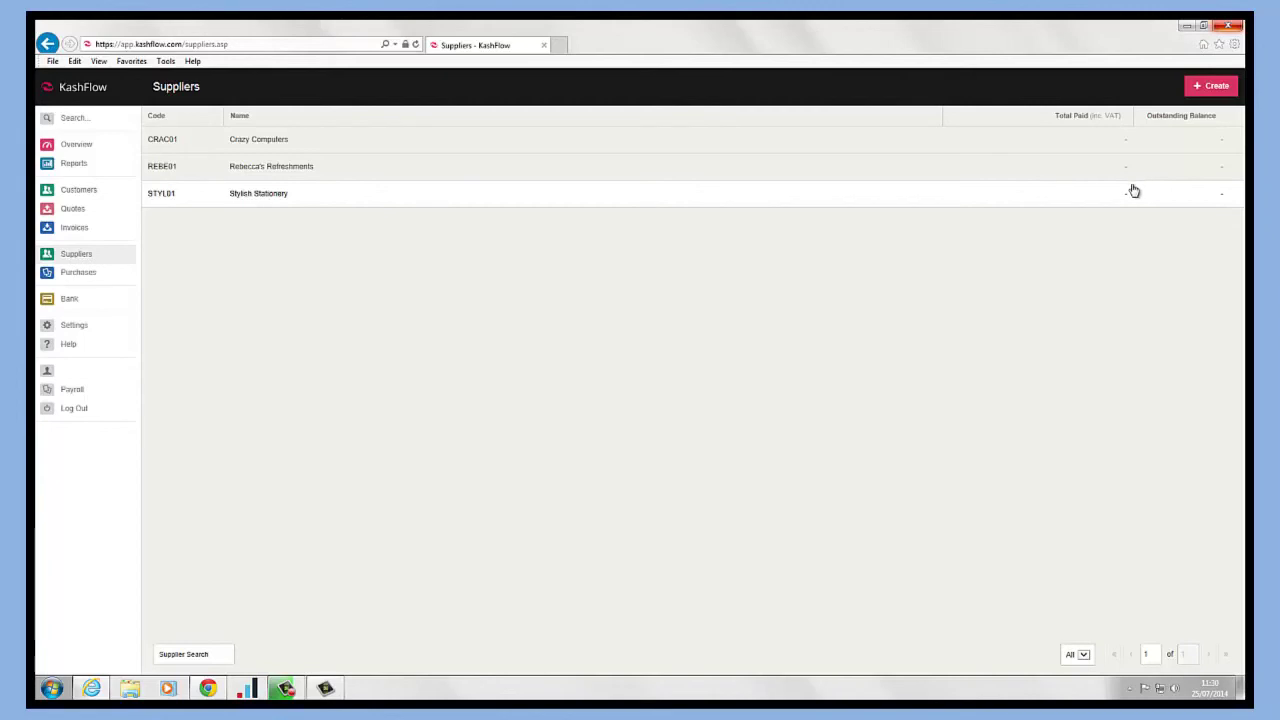
left_click(77, 147)
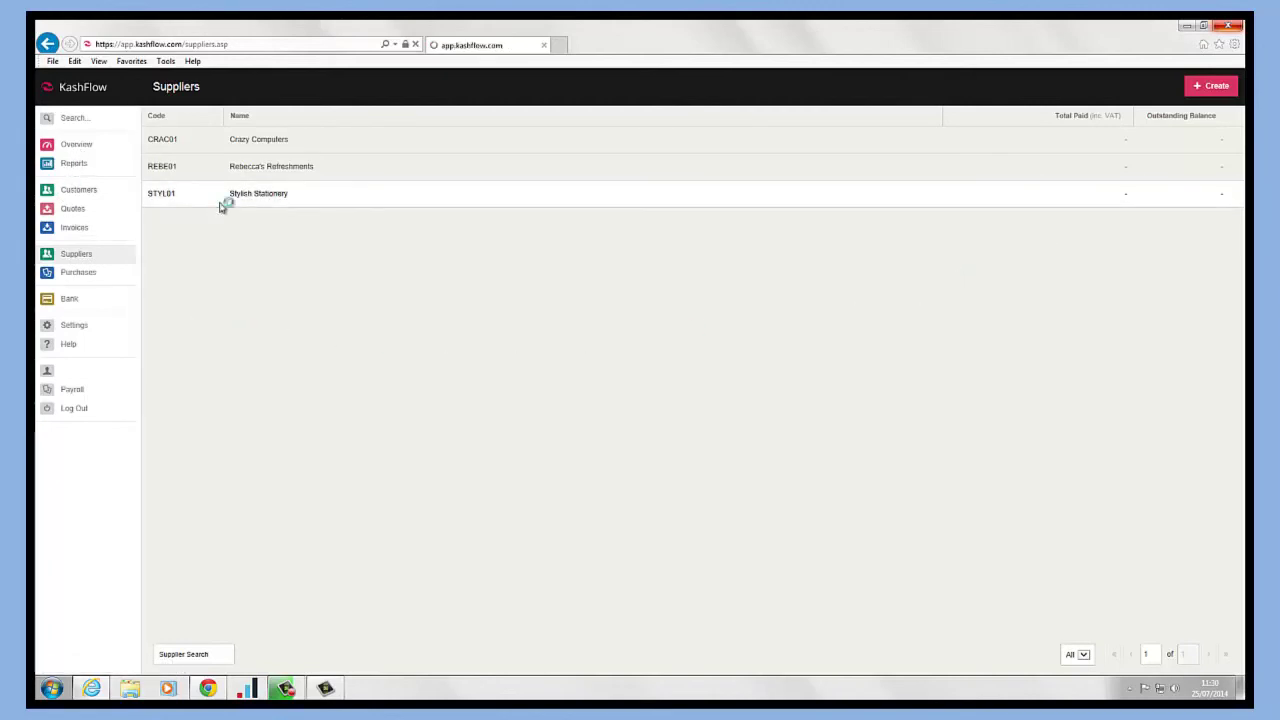